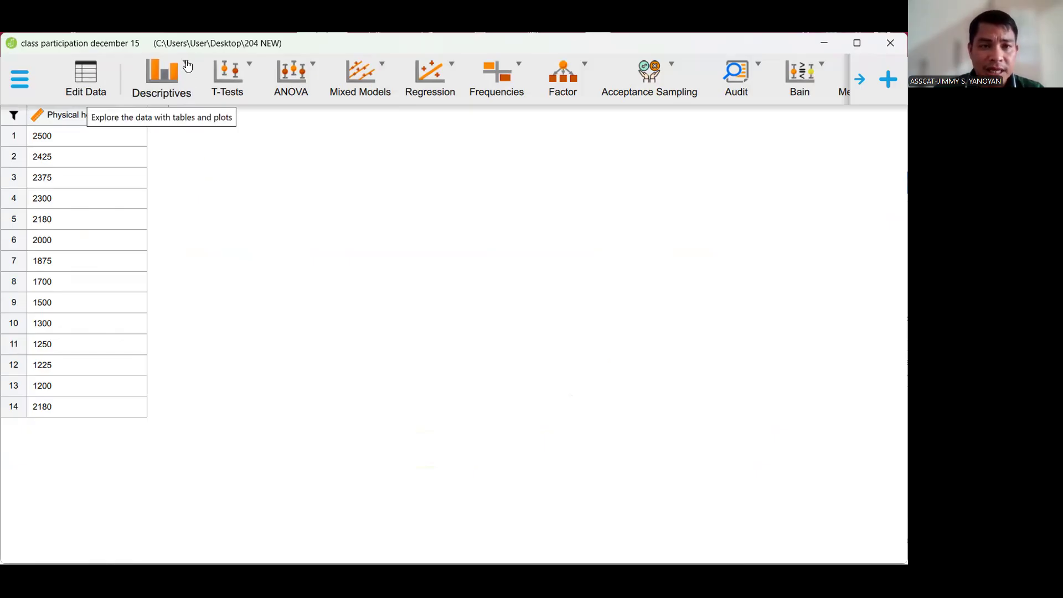
- Start a Descriptive Statistics analysis with Physical health expense as the analysed variable
{"action": "left_click", "coordinate": [187, 65]}
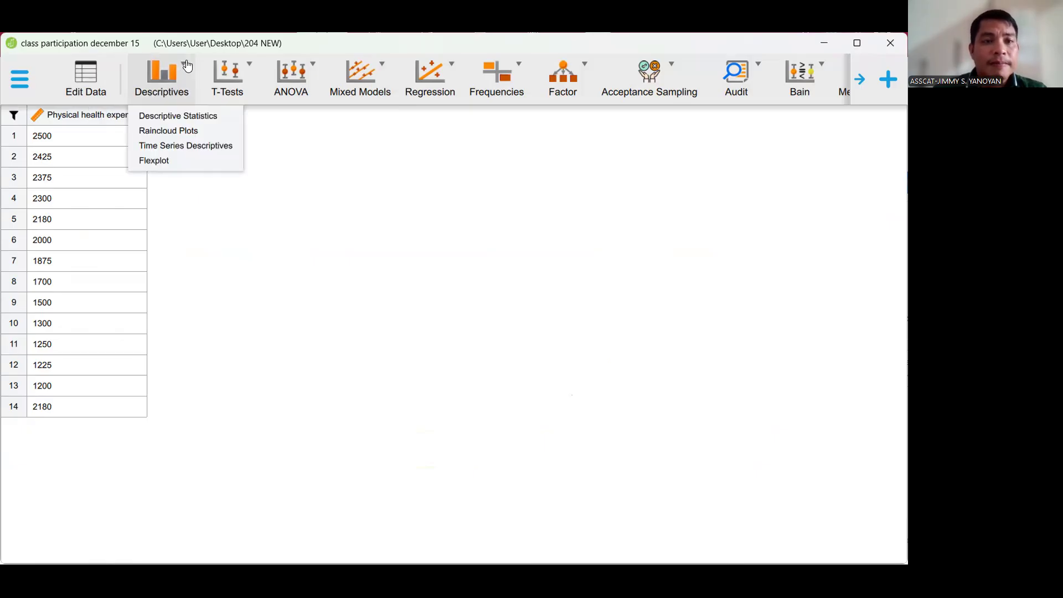
{"action": "left_click", "coordinate": [188, 116]}
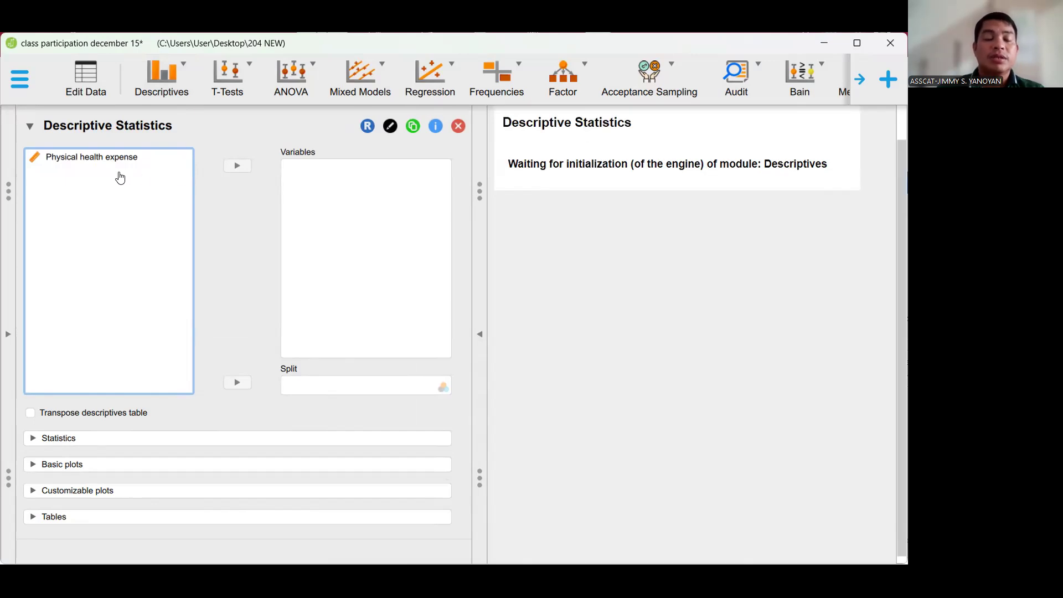
{"action": "left_click", "coordinate": [76, 161]}
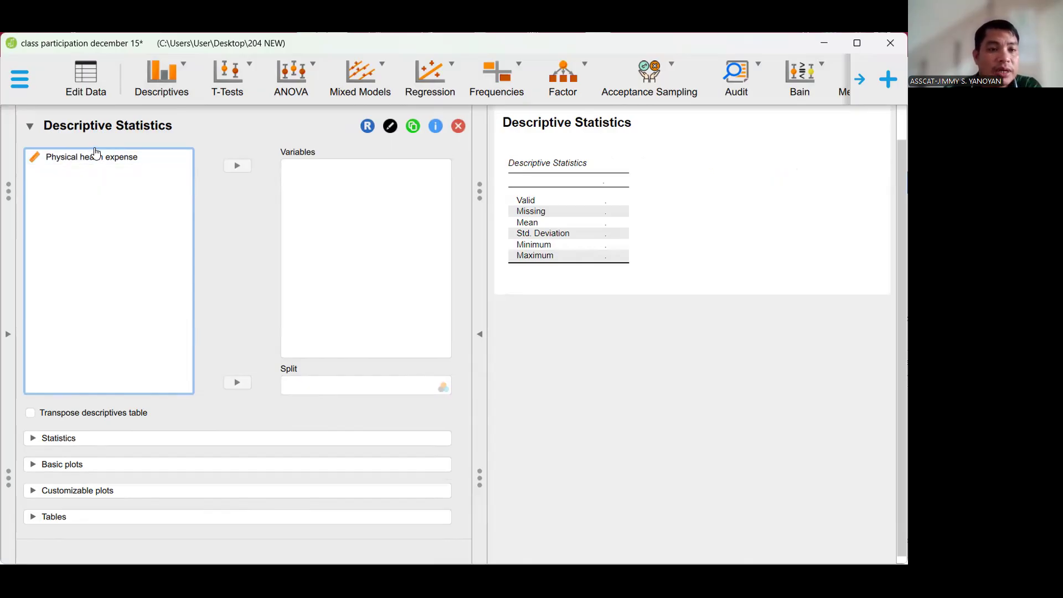
{"action": "left_click", "coordinate": [99, 160]}
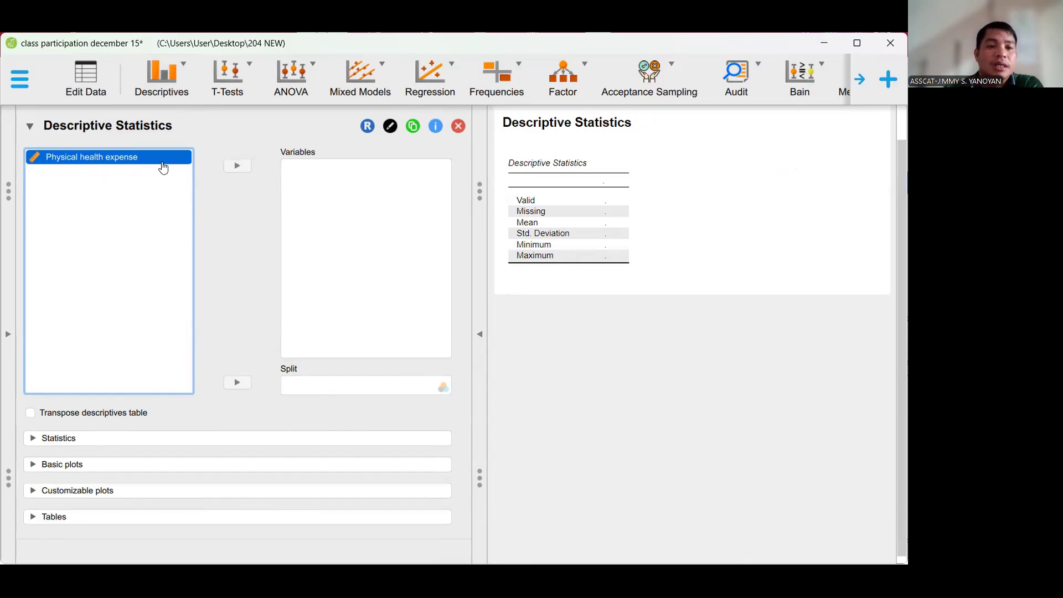
{"action": "left_click", "coordinate": [238, 166]}
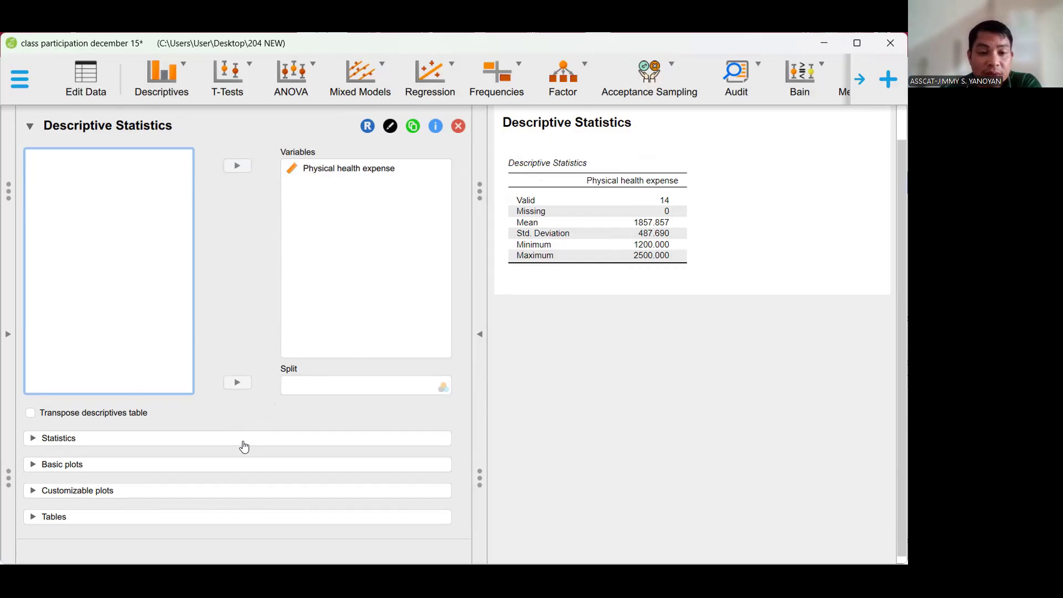
- Add percentiles and quartiles to the descriptive statistics for Physical health expense
{"action": "left_click", "coordinate": [168, 441]}
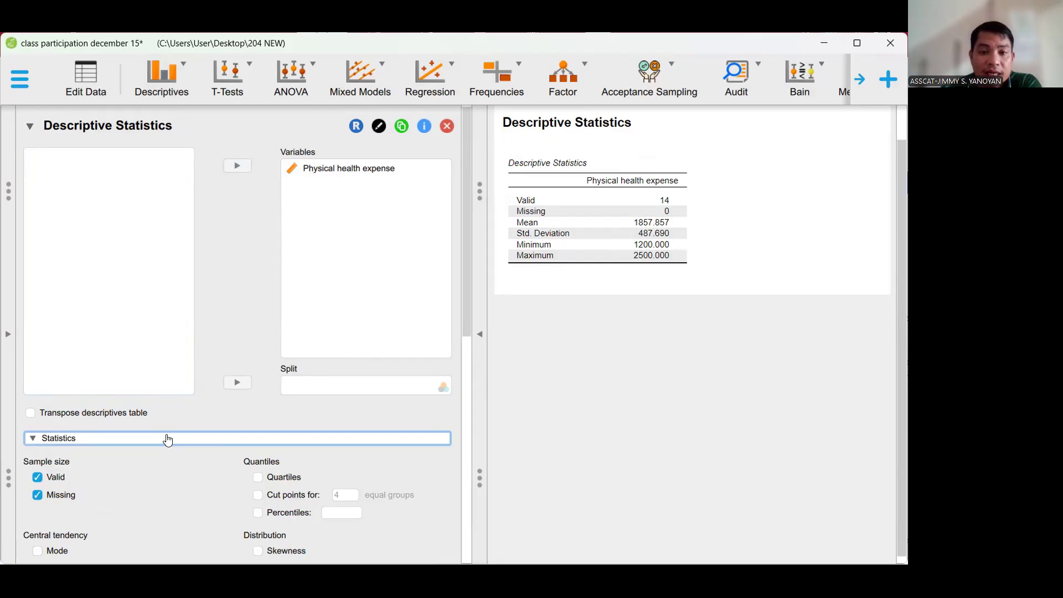
{"action": "scroll", "coordinate": [166, 437], "scroll_direction": "down", "scroll_amount": 5}
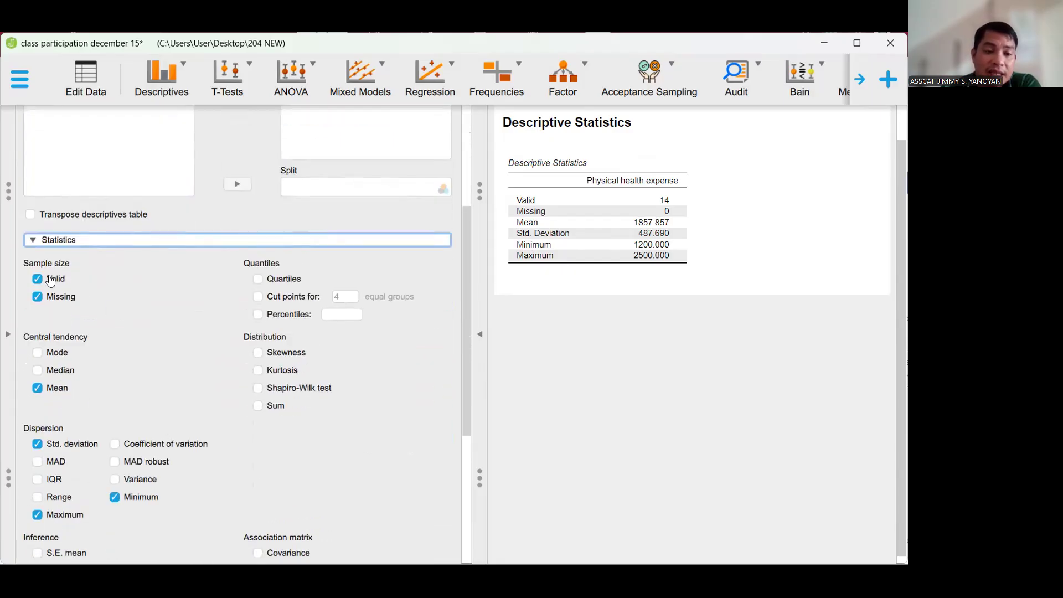
{"action": "left_click", "coordinate": [259, 315]}
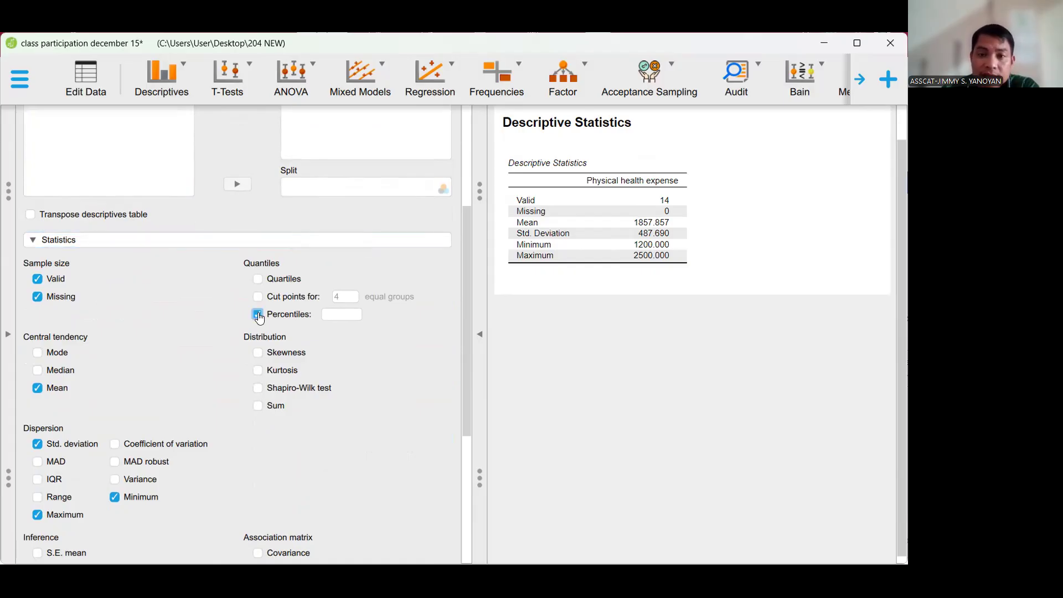
{"action": "left_click", "coordinate": [258, 279]}
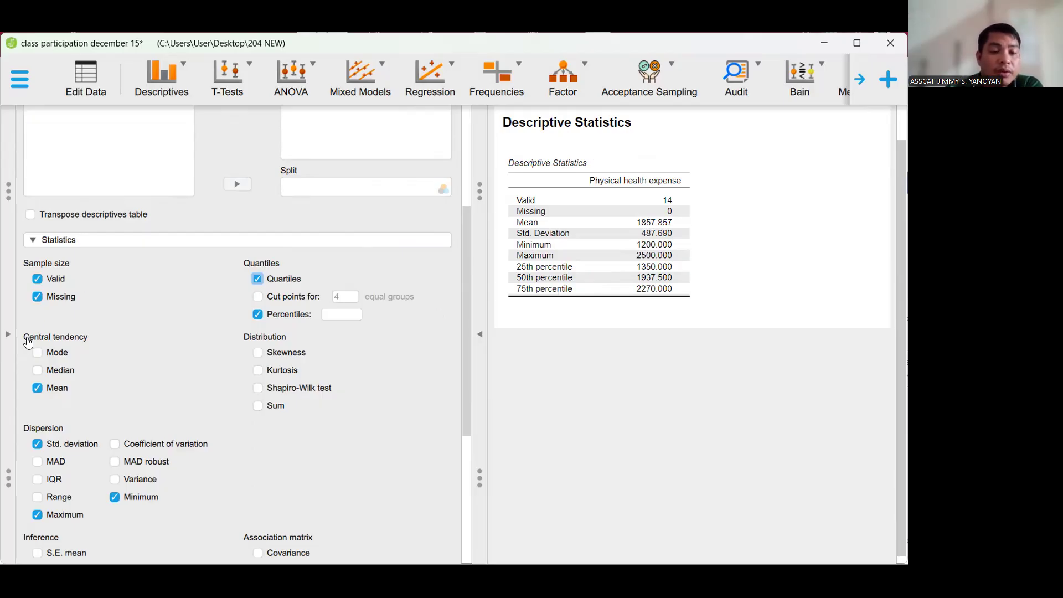
- Include the median and mode alongside the mean as central tendency measures
{"action": "scroll", "coordinate": [159, 284], "scroll_direction": "down", "scroll_amount": 3}
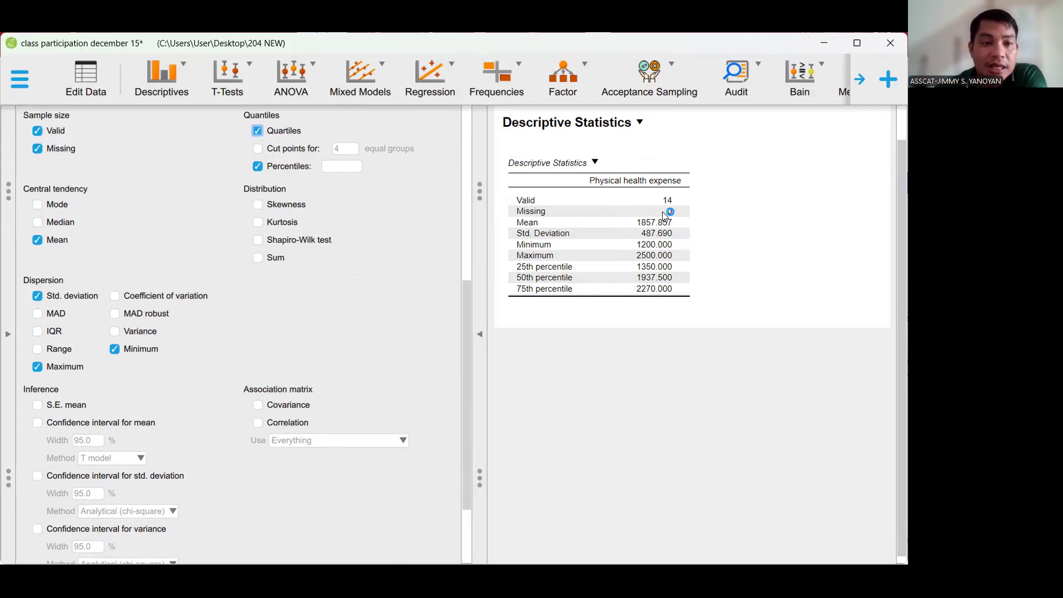
{"action": "left_click", "coordinate": [37, 239]}
{"action": "left_click", "coordinate": [37, 238]}
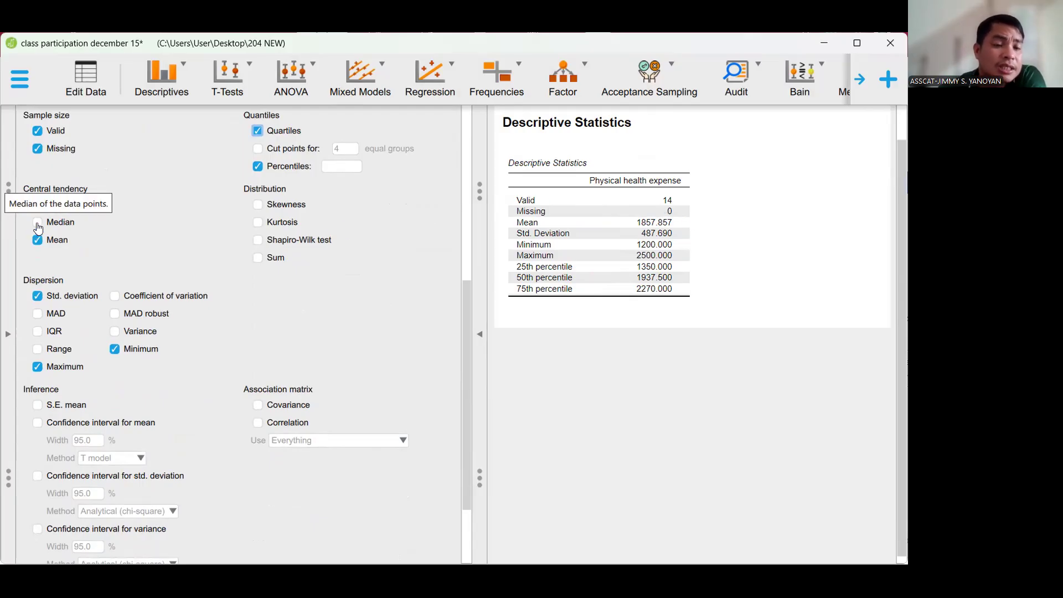
{"action": "left_click", "coordinate": [37, 224]}
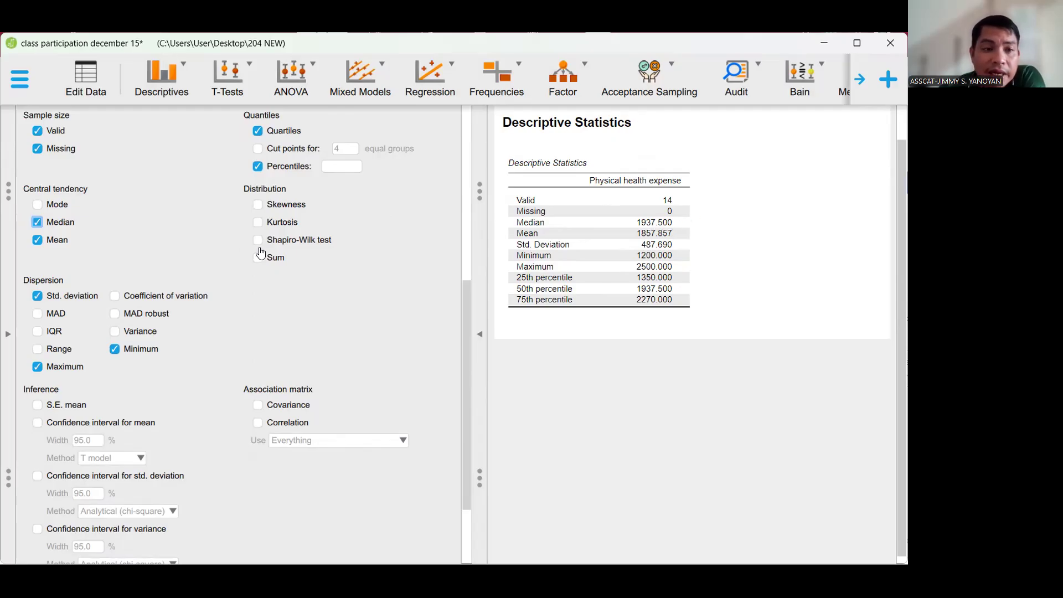
{"action": "left_click", "coordinate": [36, 205]}
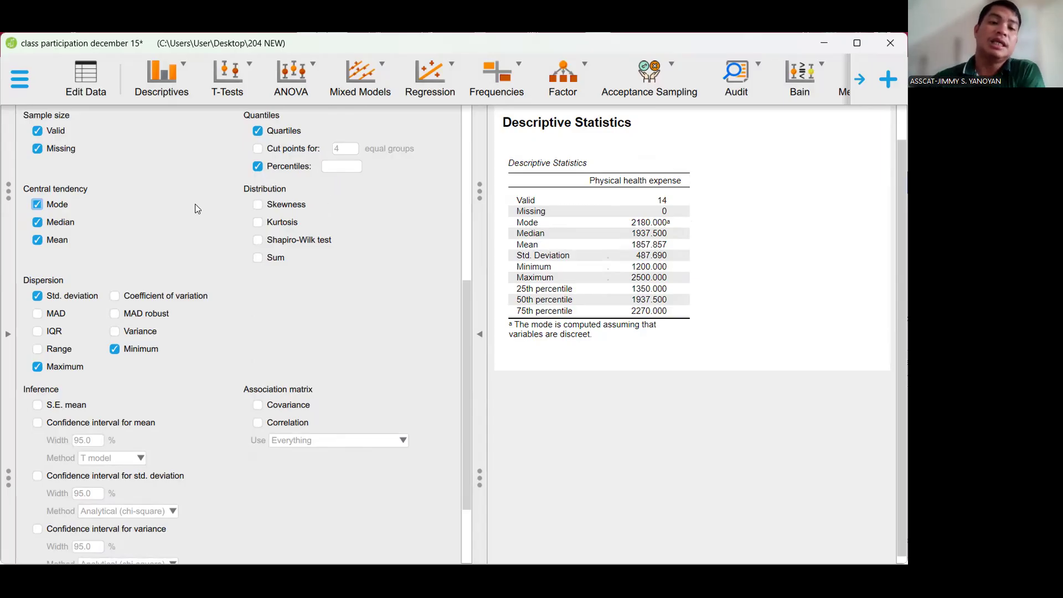
- Add skewness, kurtosis and the Shapiro-Wilk test as distribution statistics
{"action": "left_click", "coordinate": [257, 205]}
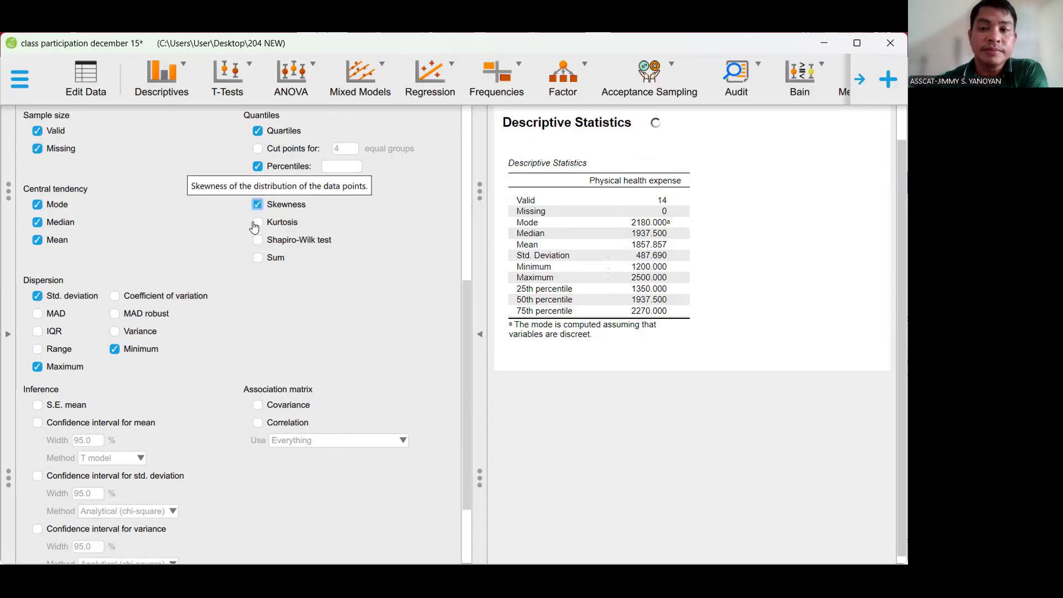
{"action": "left_click", "coordinate": [258, 222]}
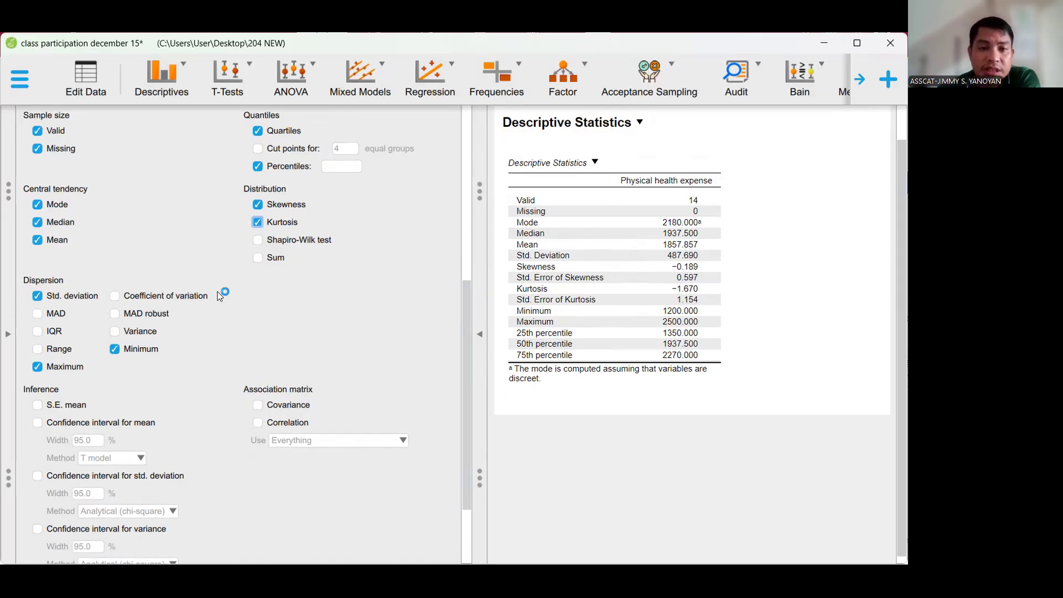
{"action": "left_click", "coordinate": [258, 240]}
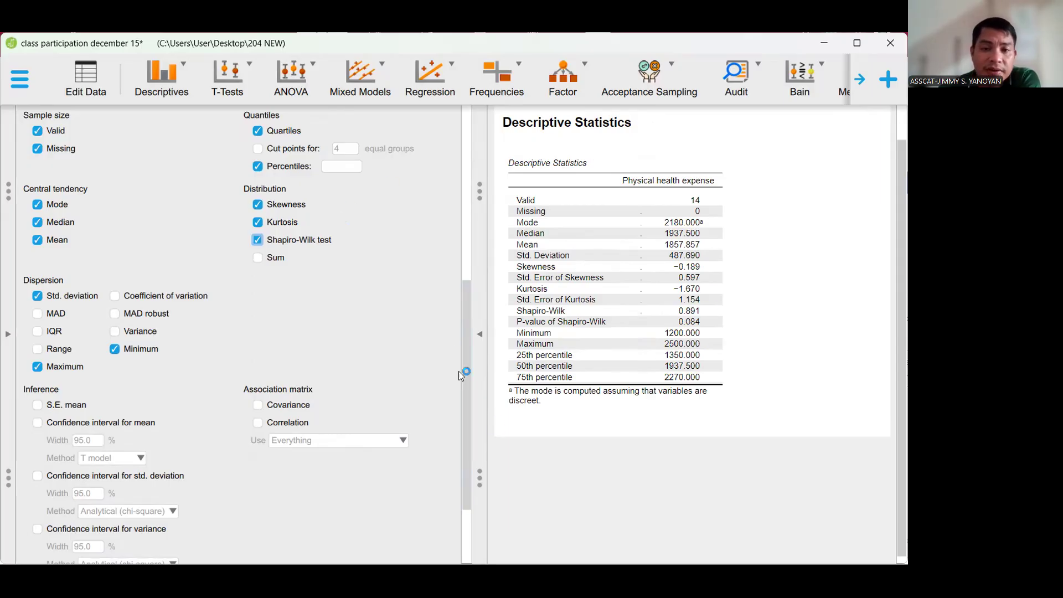
- Add the coefficient of variation and the range to the dispersion statistics
{"action": "scroll", "coordinate": [464, 382], "scroll_direction": "down", "scroll_amount": 2}
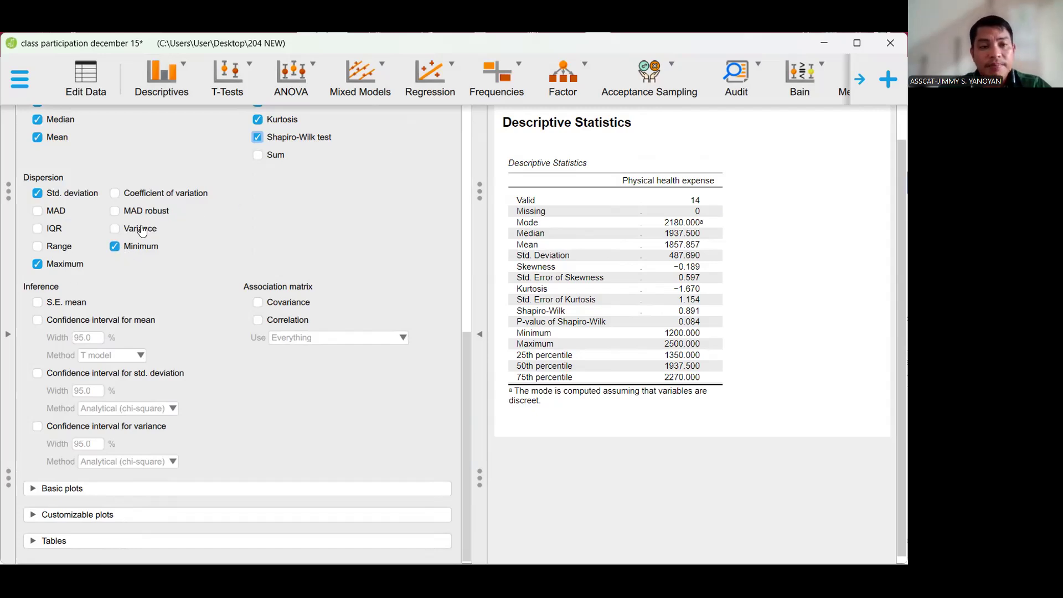
{"action": "left_click", "coordinate": [112, 195]}
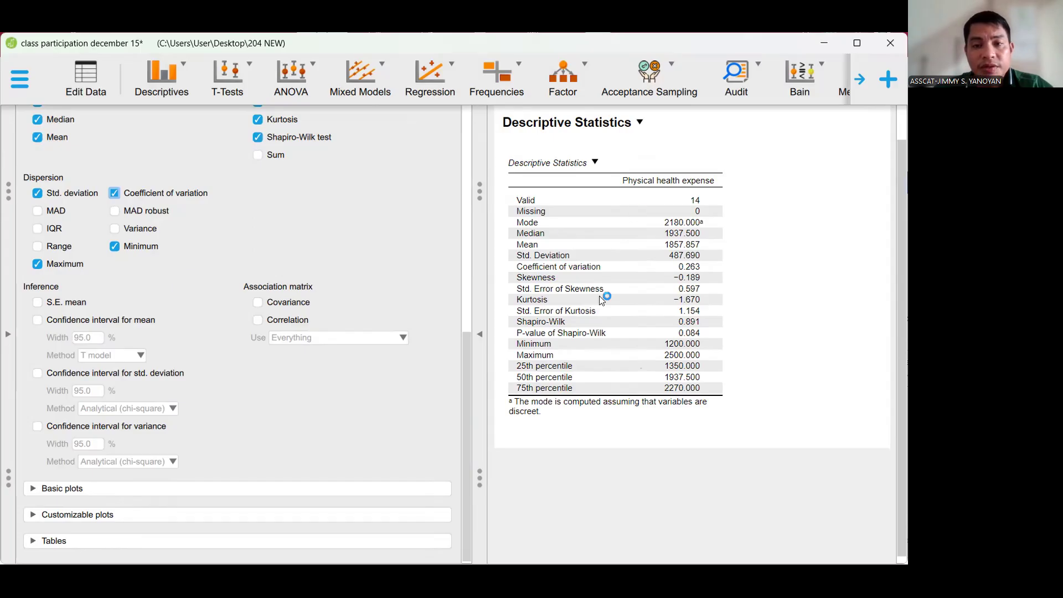
{"action": "left_click", "coordinate": [35, 248]}
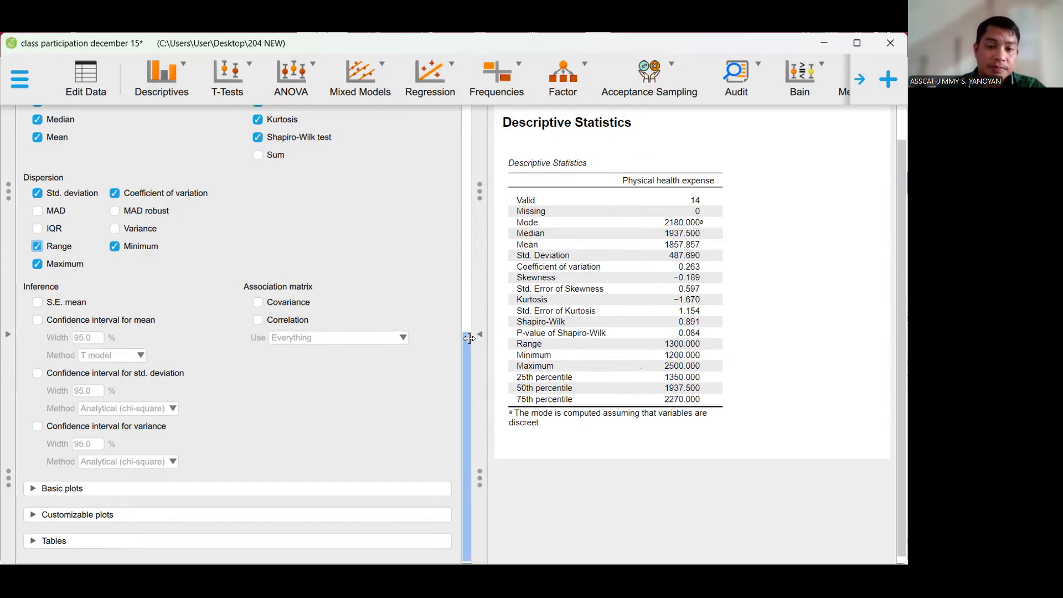
- Enable the 95% confidence intervals for the mean, standard deviation and variance
{"action": "scroll", "coordinate": [468, 343], "scroll_direction": "up", "scroll_amount": 3}
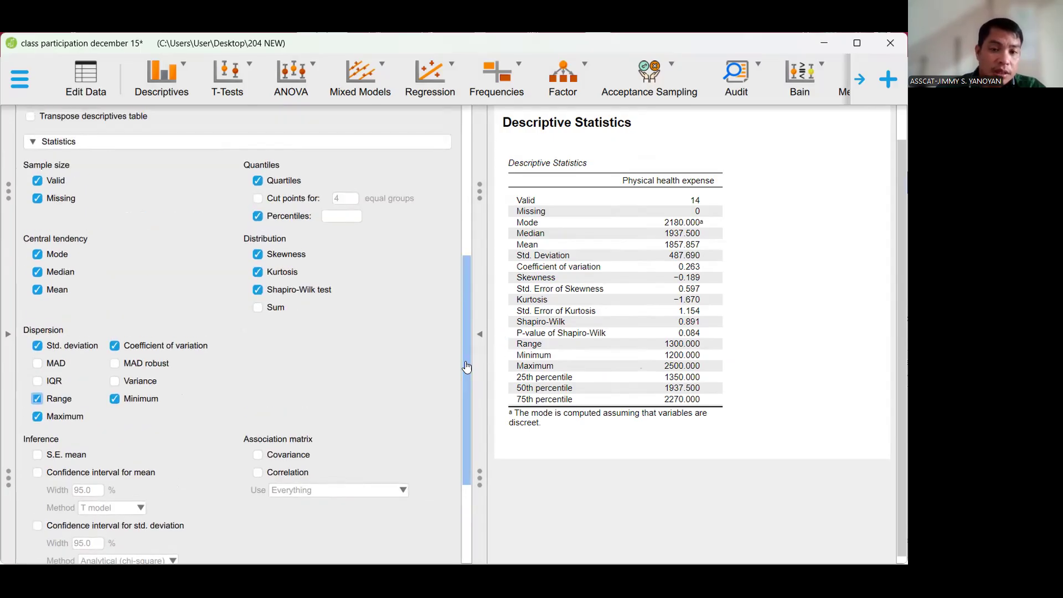
{"action": "scroll", "coordinate": [468, 361], "scroll_direction": "down", "scroll_amount": 3}
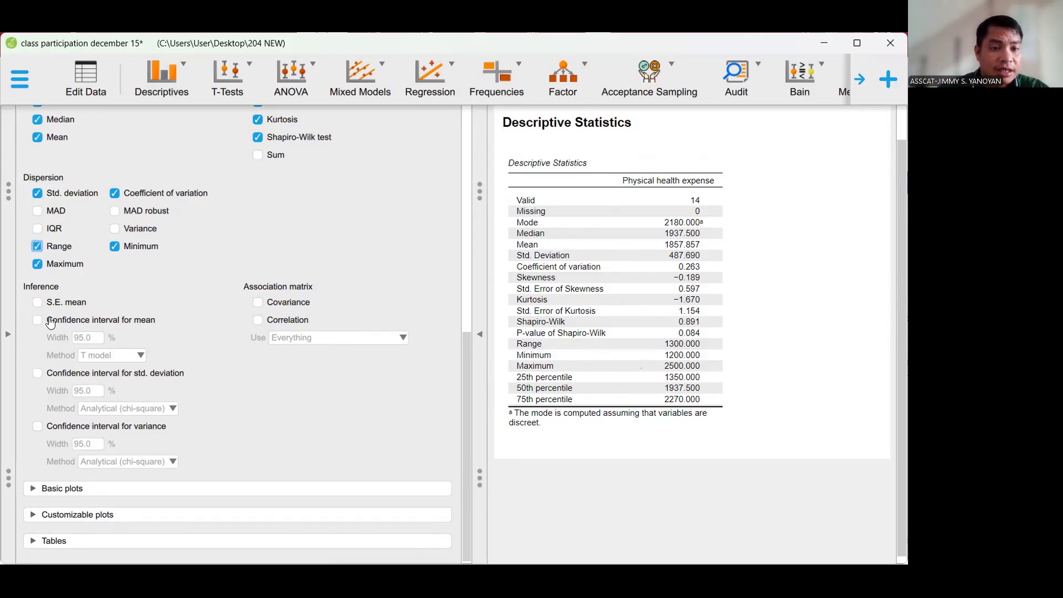
{"action": "left_click", "coordinate": [37, 320]}
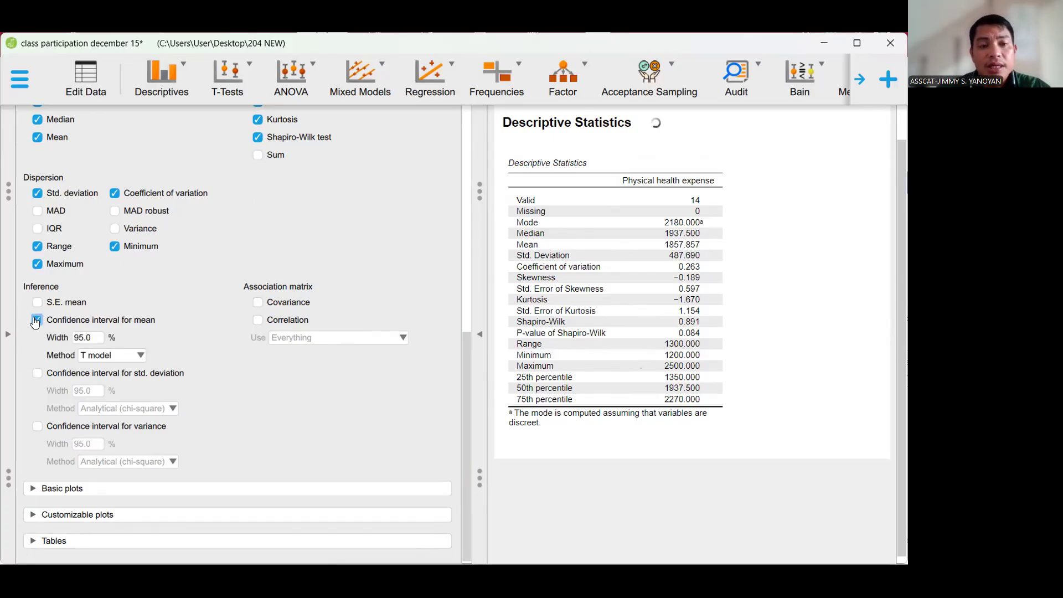
{"action": "left_click", "coordinate": [36, 374]}
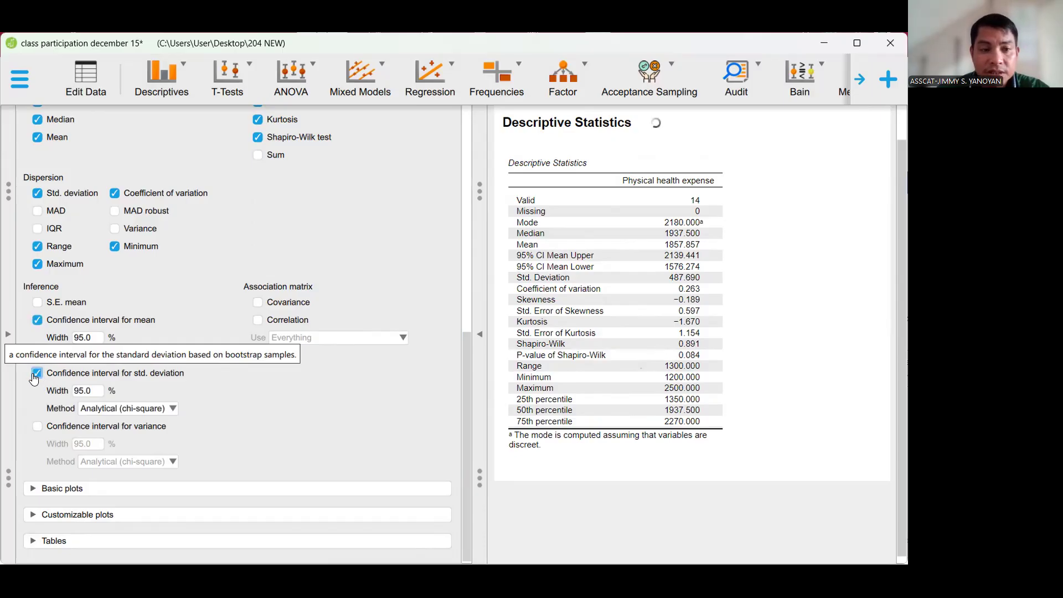
{"action": "left_click", "coordinate": [38, 428]}
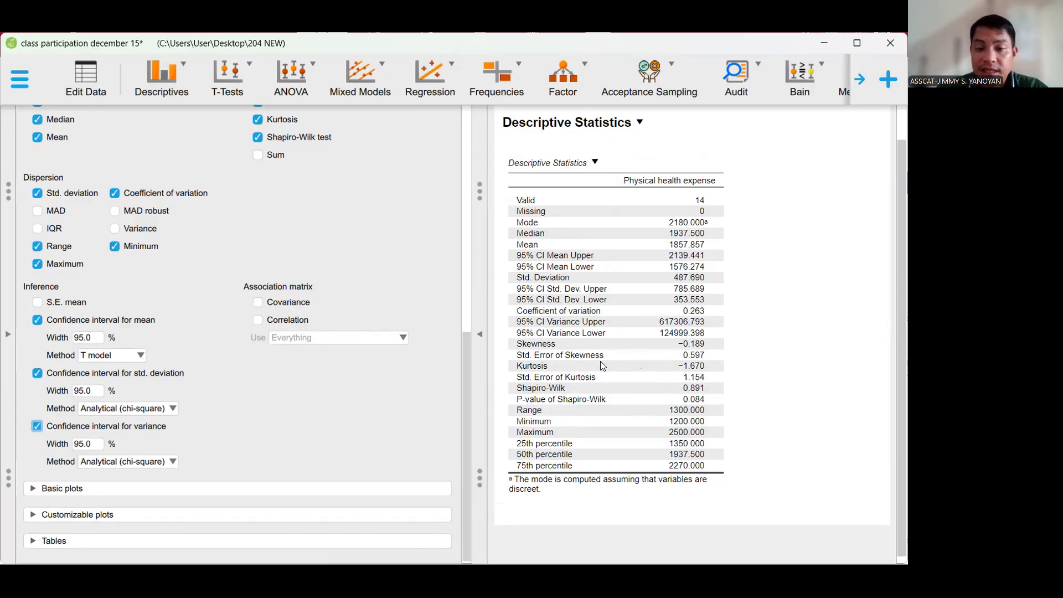
- Enable Q-Q plots and Pareto plots among the basic plots of the analysis
{"action": "scroll", "coordinate": [603, 366], "scroll_direction": "down", "scroll_amount": 1}
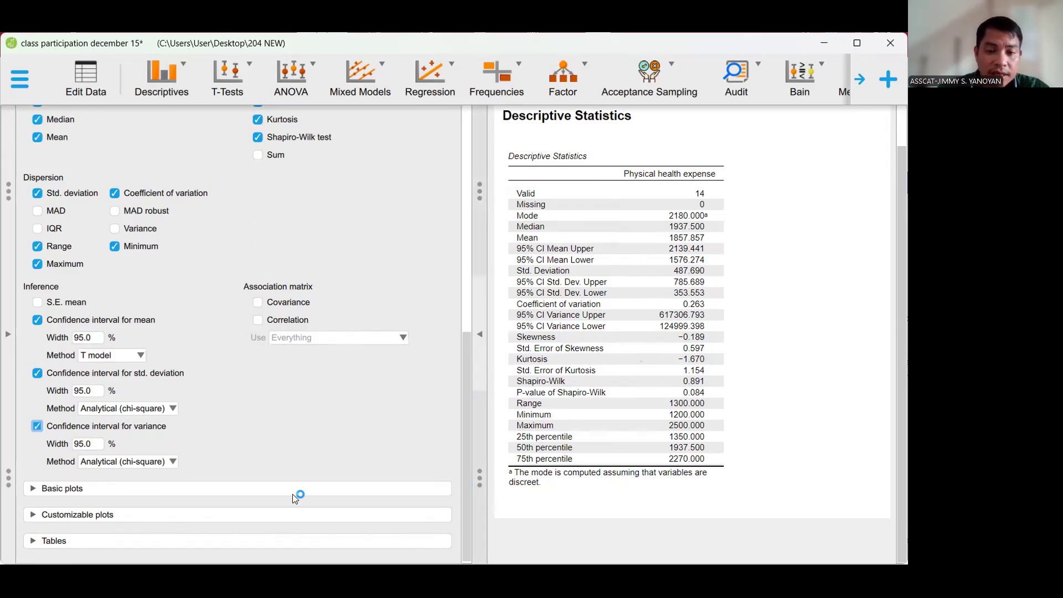
{"action": "left_click", "coordinate": [273, 491]}
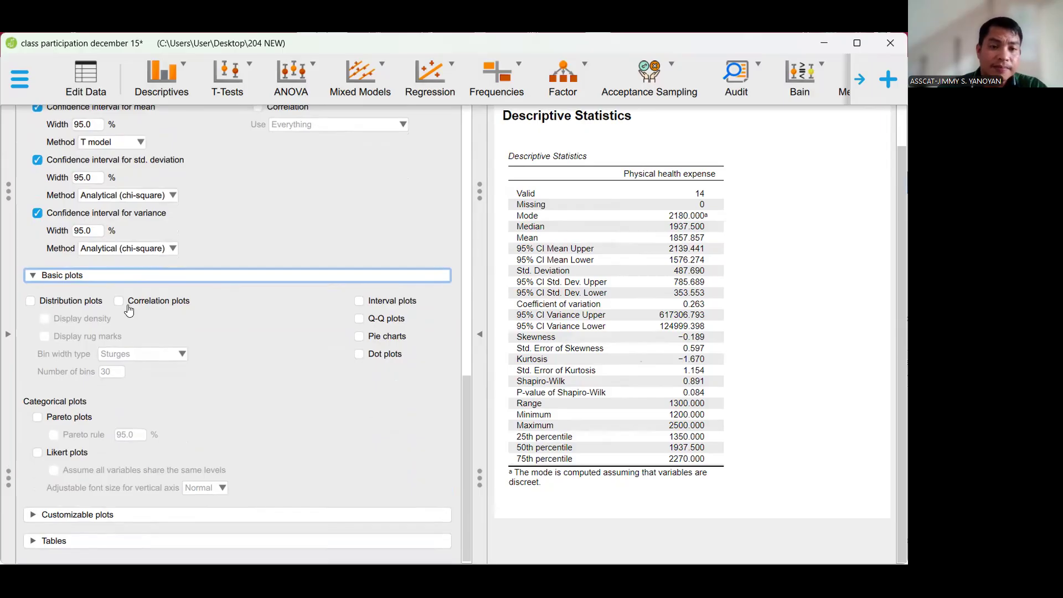
{"action": "left_click", "coordinate": [370, 320]}
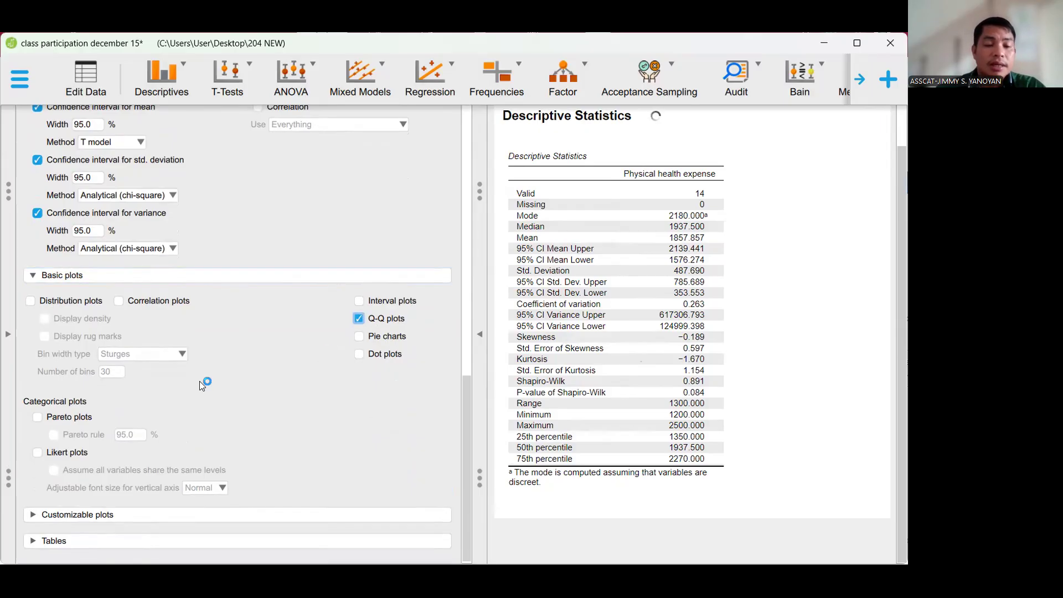
{"action": "left_click", "coordinate": [36, 419]}
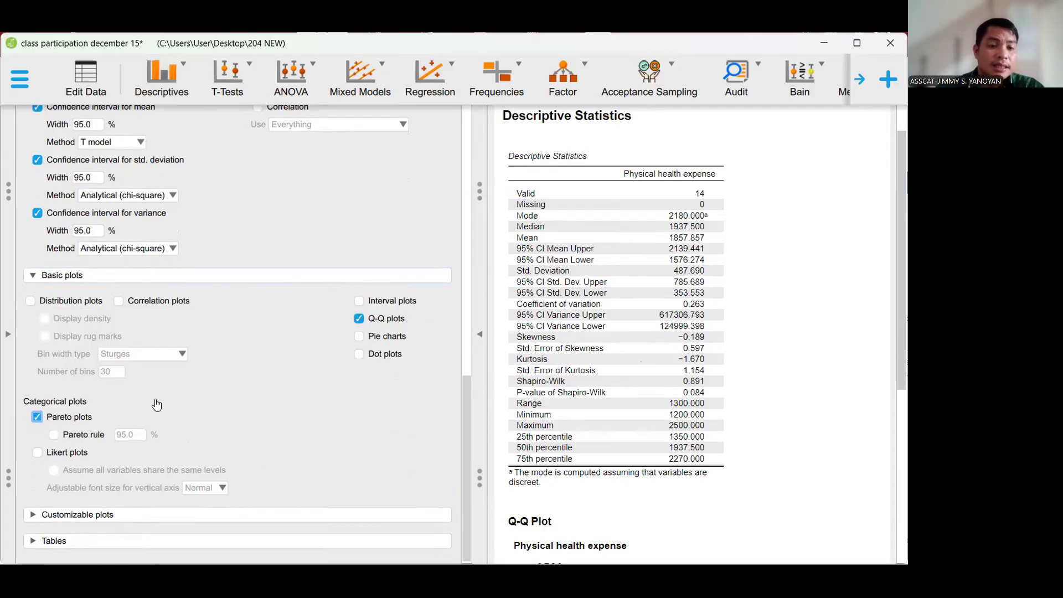
- Enable boxplots with the boxplot element among the customizable plots
{"action": "left_click", "coordinate": [168, 517]}
{"action": "scroll", "coordinate": [266, 369], "scroll_direction": "down", "scroll_amount": 5}
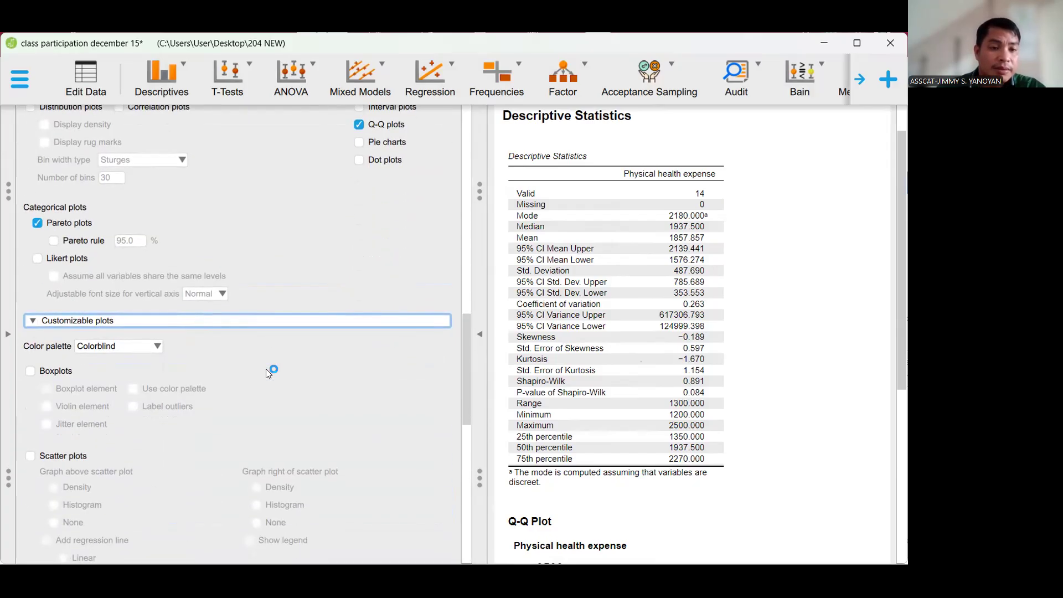
{"action": "left_click", "coordinate": [28, 372]}
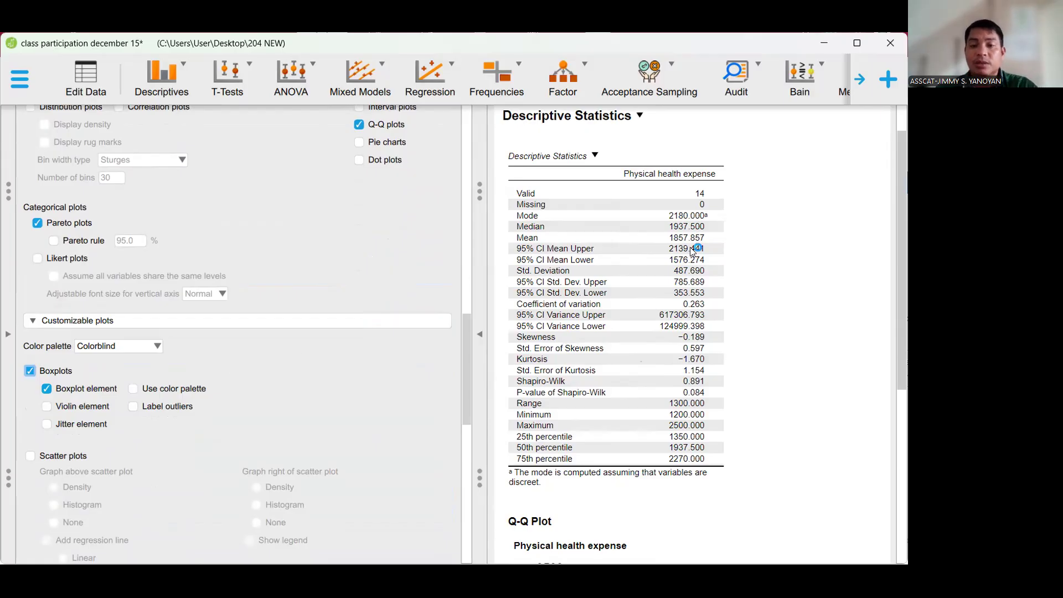
- Examine the boxplot and Q-Q plot of Physical health expense and look through the remaining plot options
{"action": "scroll", "coordinate": [690, 247], "scroll_direction": "down", "scroll_amount": 3}
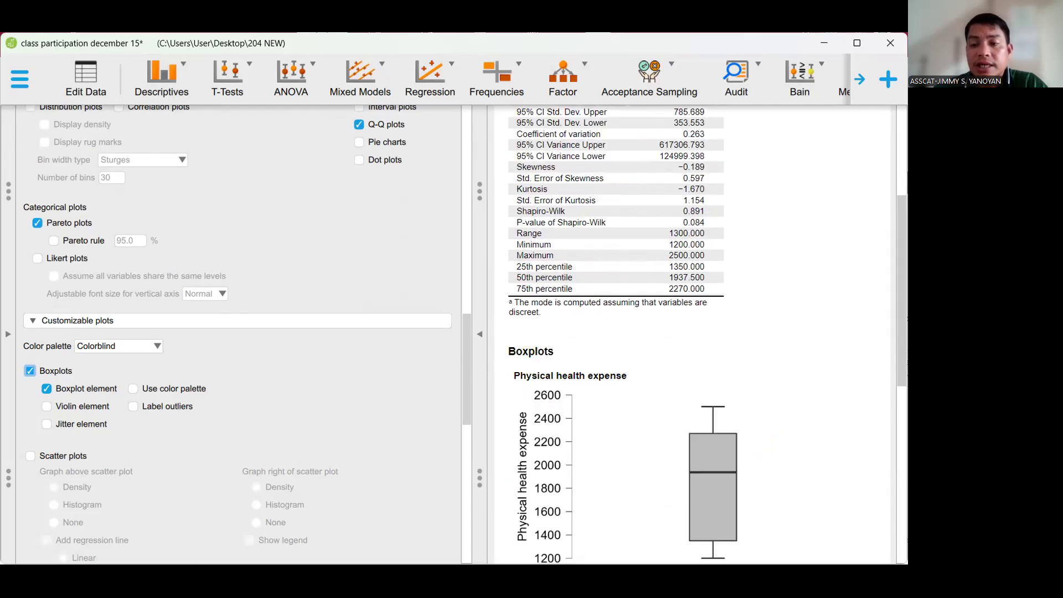
{"action": "left_click_drag", "start_coordinate": [903, 326], "coordinate": [898, 479]}
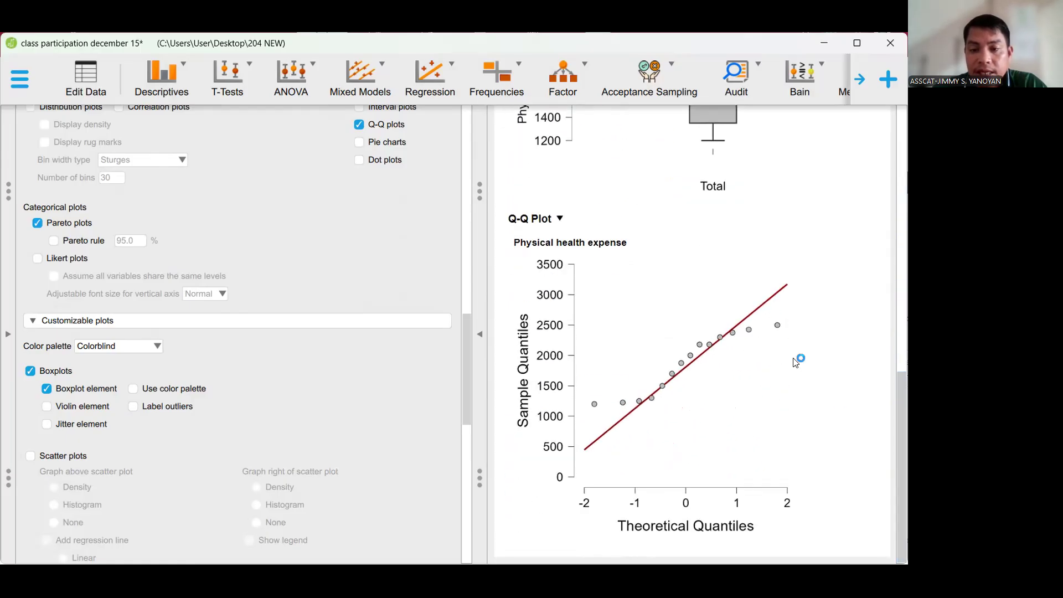
{"action": "scroll", "coordinate": [772, 328], "scroll_direction": "up", "scroll_amount": 9}
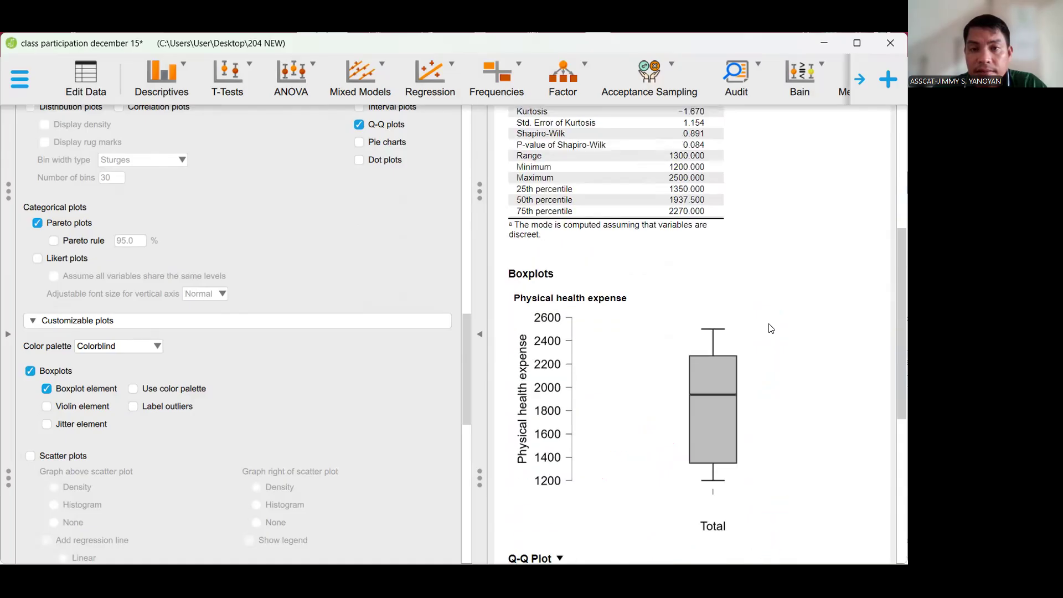
{"action": "scroll", "coordinate": [771, 328], "scroll_direction": "down", "scroll_amount": 4}
{"action": "scroll", "coordinate": [771, 328], "scroll_direction": "down", "scroll_amount": 4}
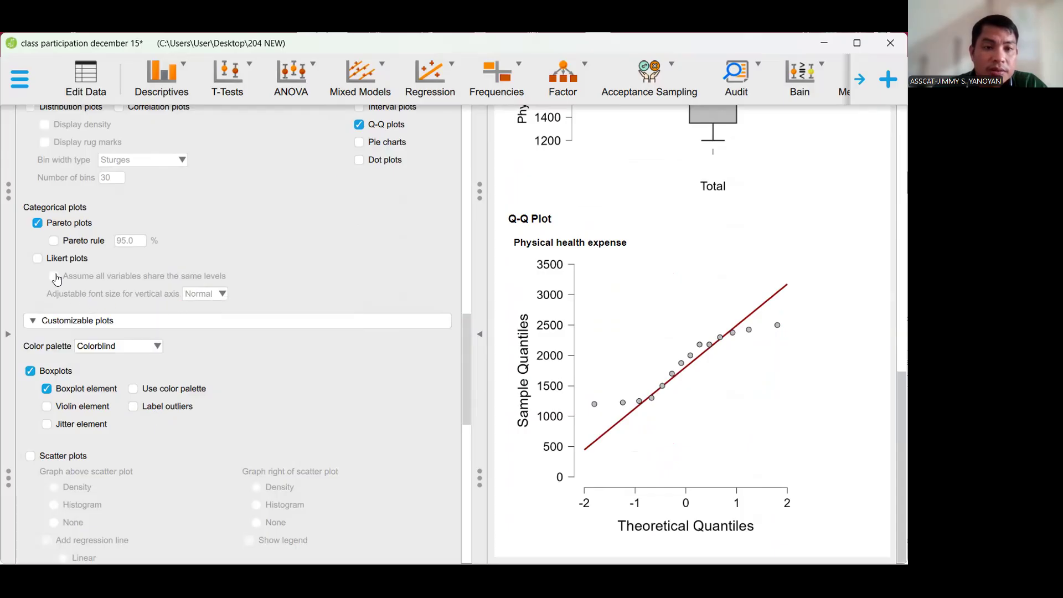
{"action": "scroll", "coordinate": [356, 180], "scroll_direction": "up", "scroll_amount": 3}
{"action": "scroll", "coordinate": [361, 180], "scroll_direction": "down", "scroll_amount": 2}
{"action": "scroll", "coordinate": [357, 191], "scroll_direction": "down", "scroll_amount": 10}
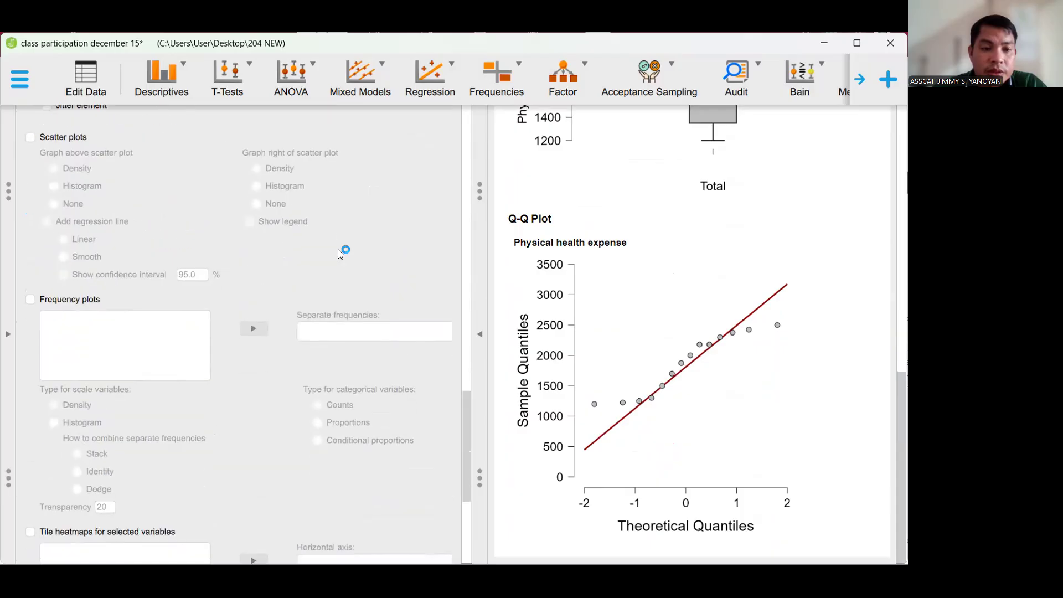
- Enable stem and leaf tables among the table options of the descriptive analysis
{"action": "scroll", "coordinate": [339, 254], "scroll_direction": "down", "scroll_amount": 2}
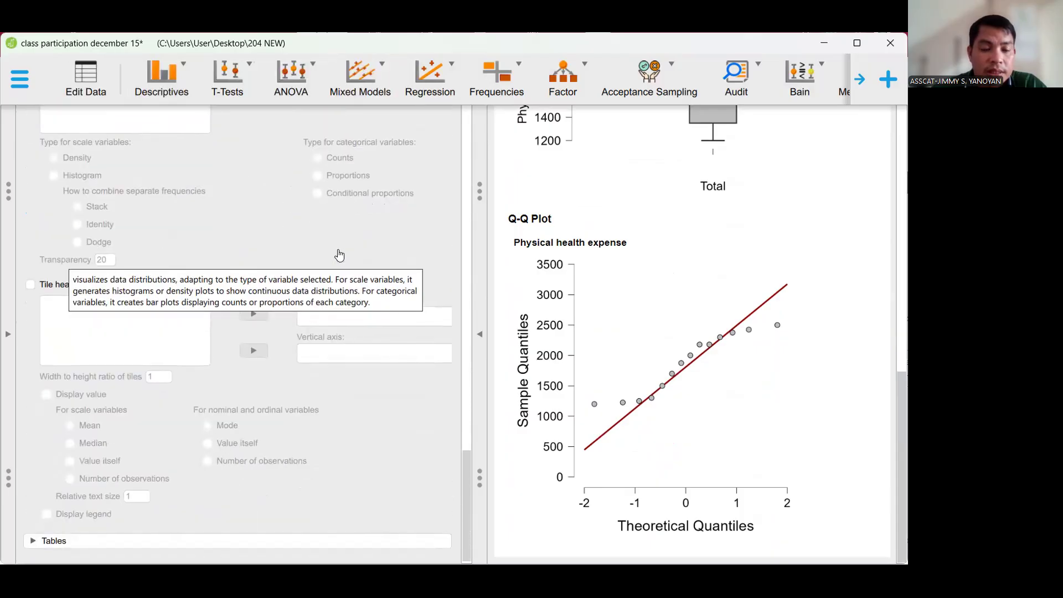
{"action": "left_click", "coordinate": [244, 542]}
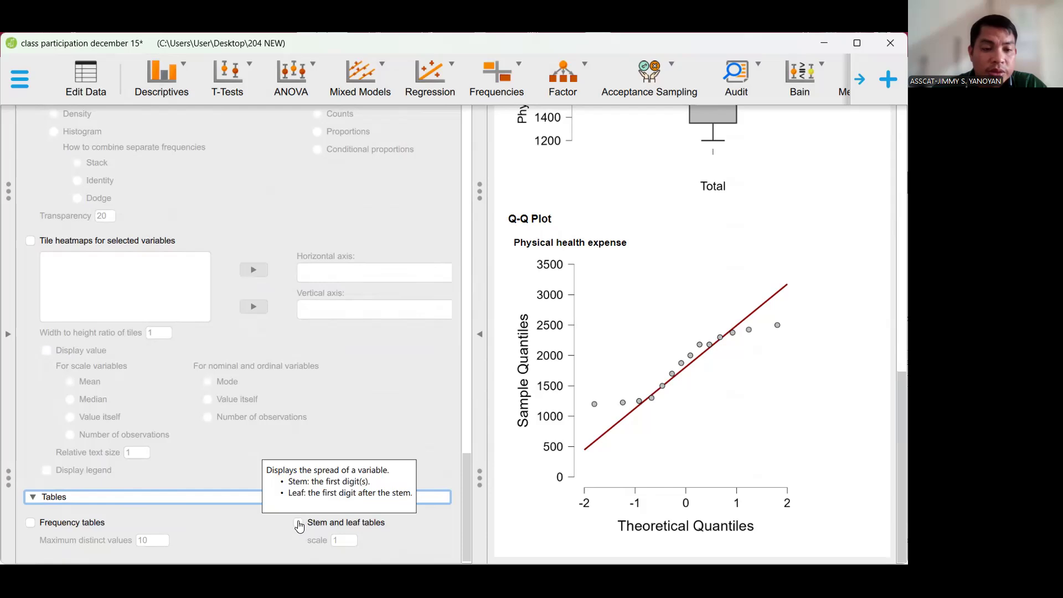
{"action": "left_click", "coordinate": [299, 525]}
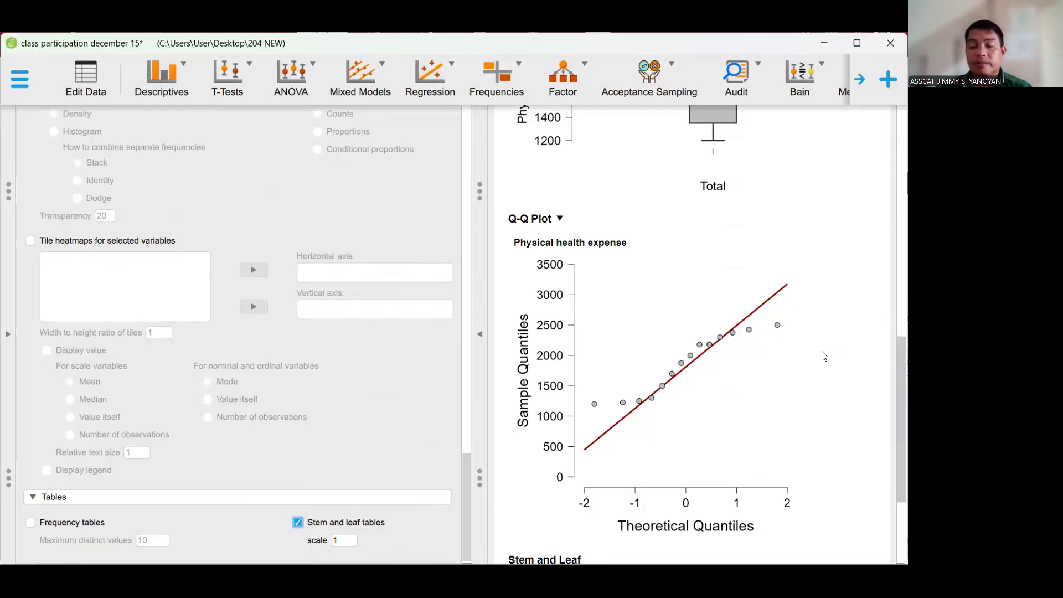
- Examine the stem and leaf table, the boxplot and the descriptive statistics table for Physical health expense in the results
{"action": "scroll", "coordinate": [824, 356], "scroll_direction": "down", "scroll_amount": 3}
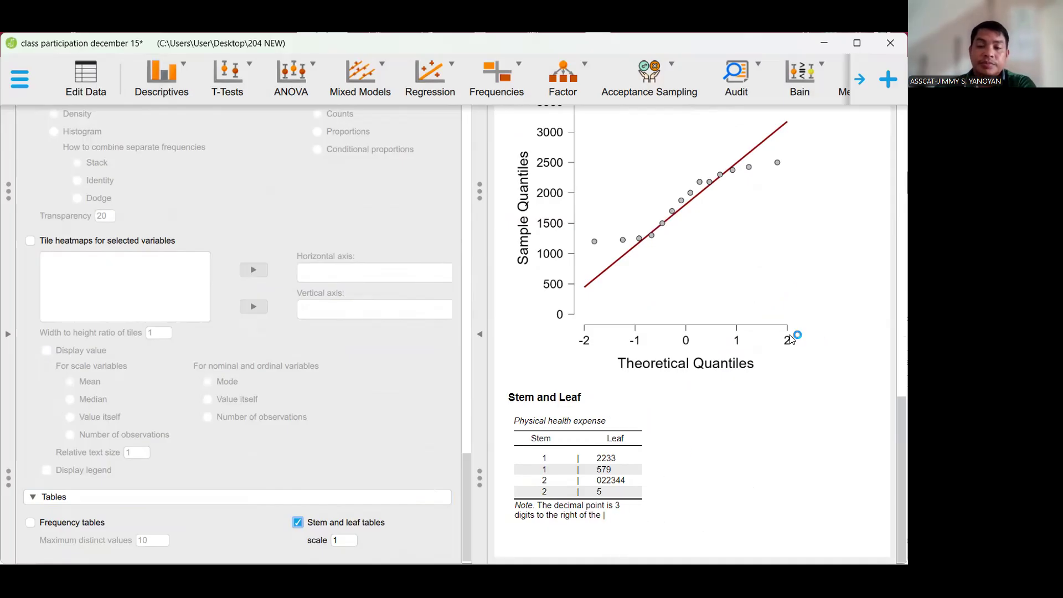
{"action": "scroll", "coordinate": [765, 351], "scroll_direction": "up", "scroll_amount": 8}
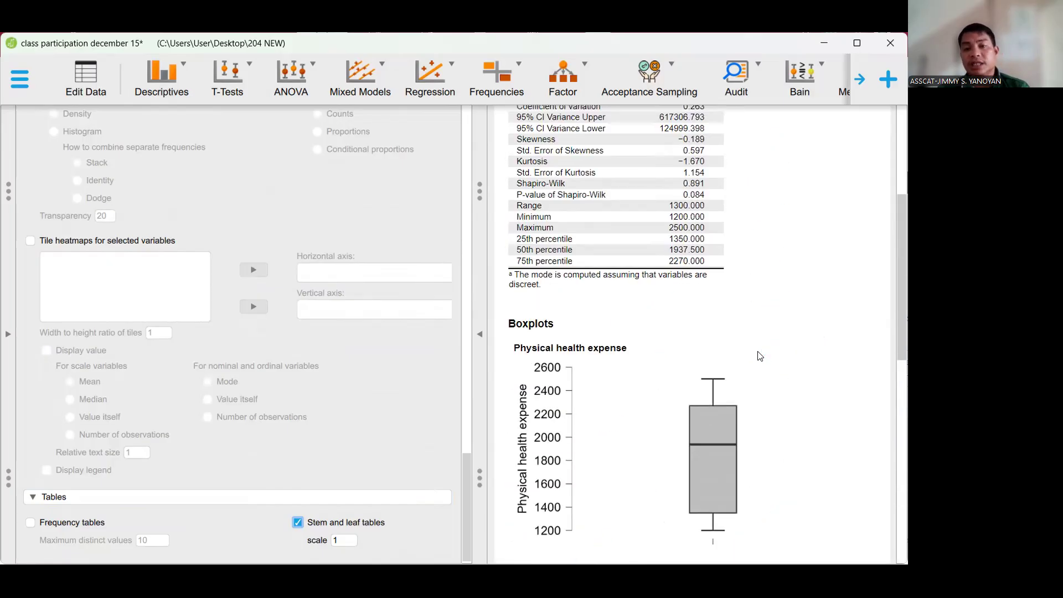
{"action": "scroll", "coordinate": [760, 356], "scroll_direction": "up", "scroll_amount": 5}
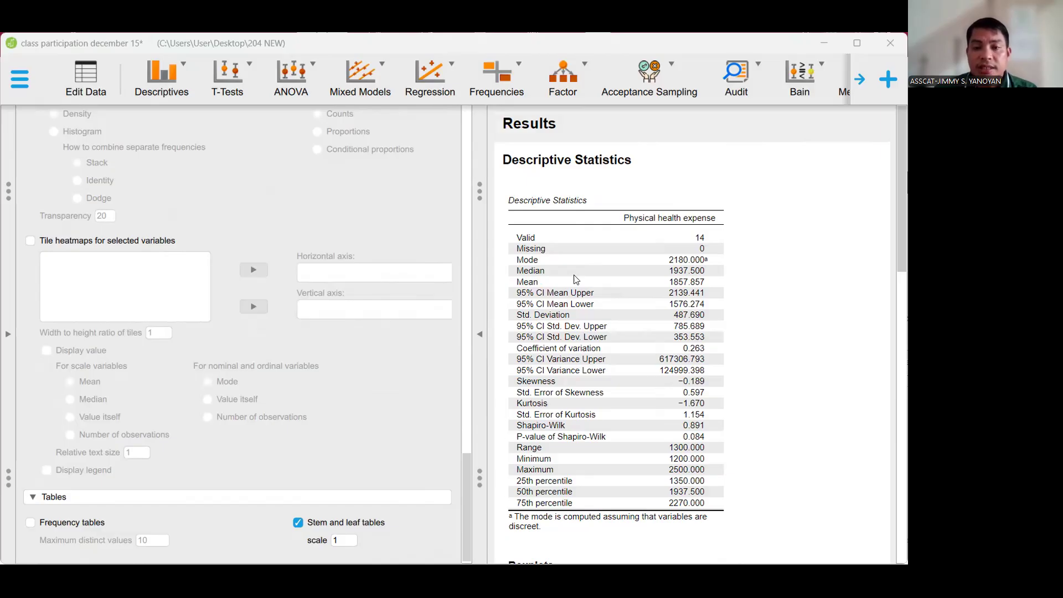
{"action": "scroll", "coordinate": [576, 280], "scroll_direction": "down", "scroll_amount": 4}
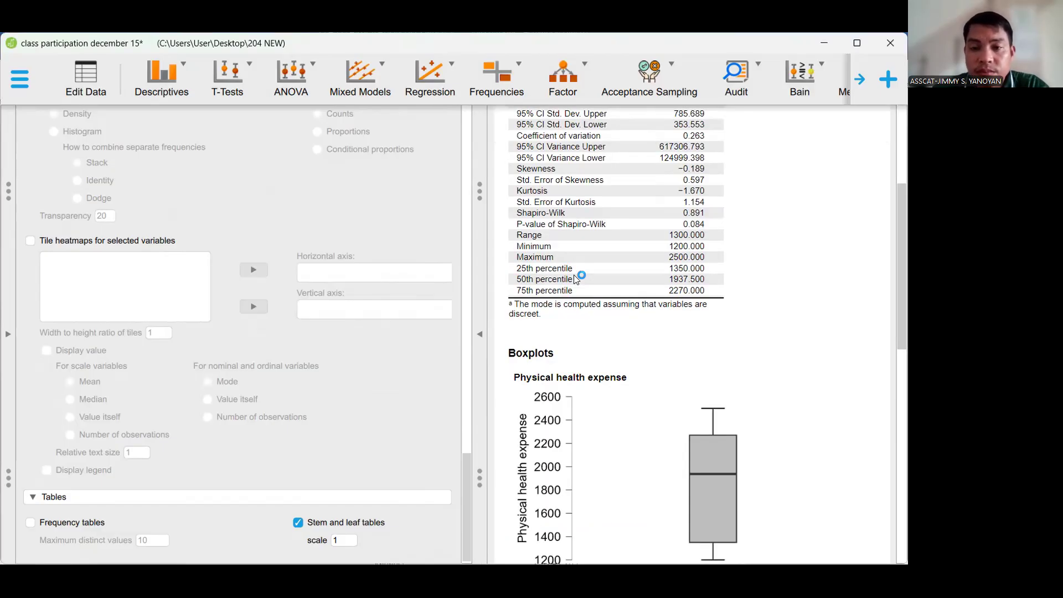
{"action": "scroll", "coordinate": [575, 277], "scroll_direction": "down", "scroll_amount": 3}
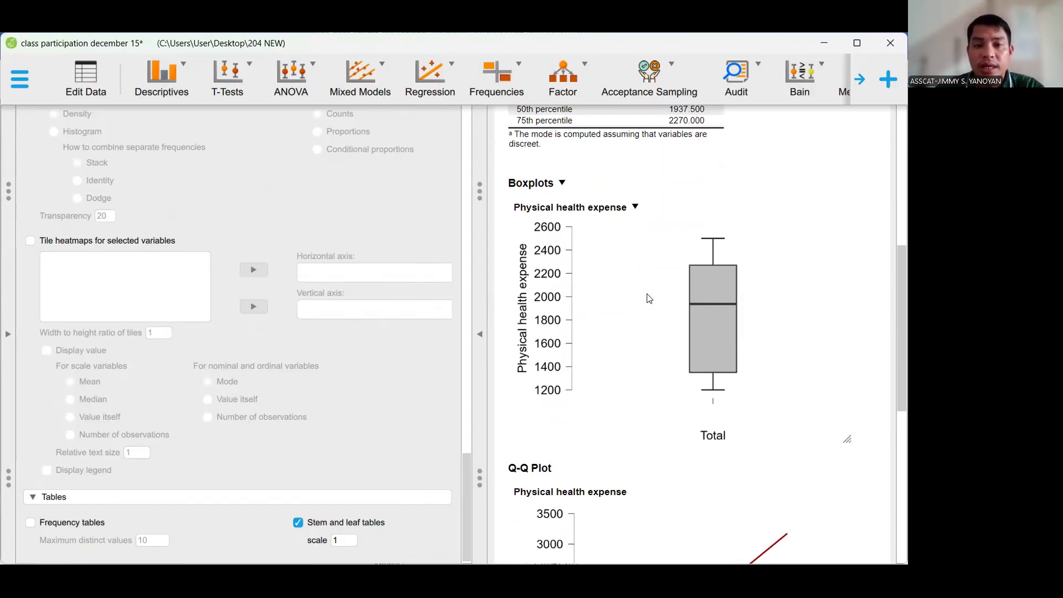
{"action": "scroll", "coordinate": [649, 299], "scroll_direction": "up", "scroll_amount": 4}
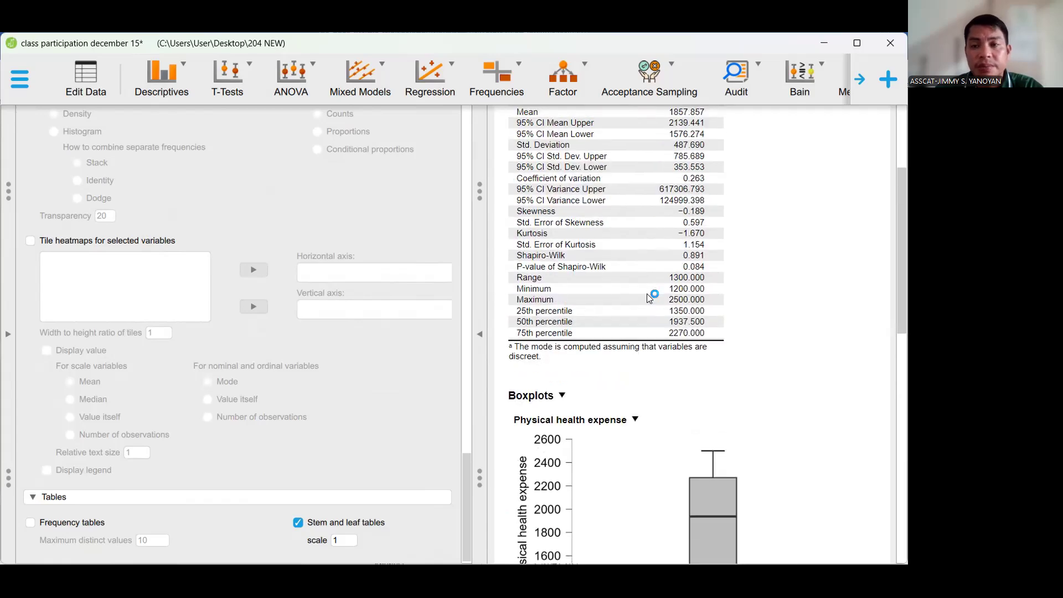
{"action": "scroll", "coordinate": [651, 302], "scroll_direction": "up", "scroll_amount": 2}
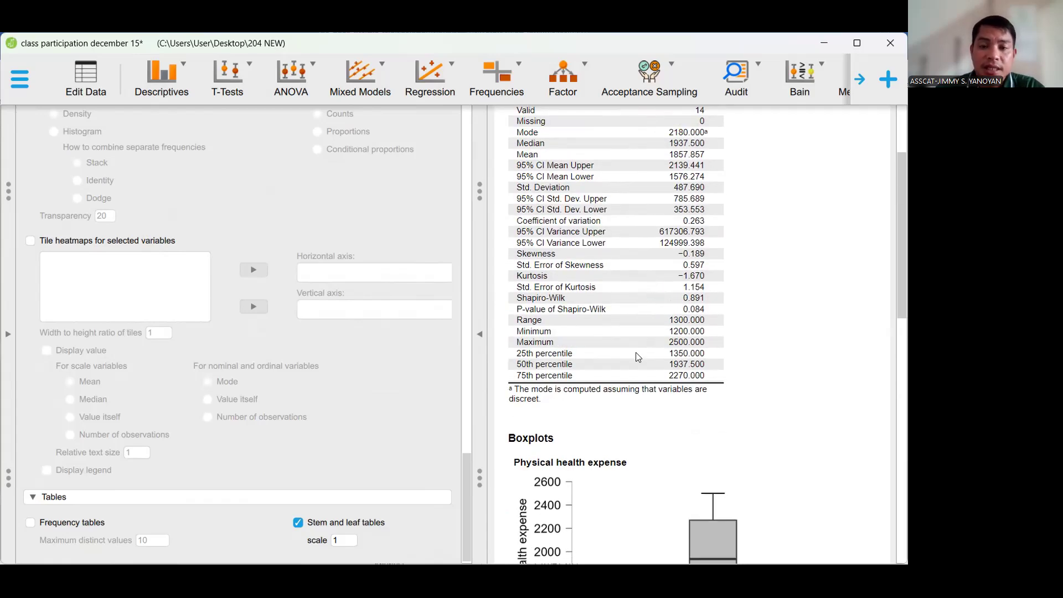
{"action": "scroll", "coordinate": [638, 358], "scroll_direction": "up", "scroll_amount": 3}
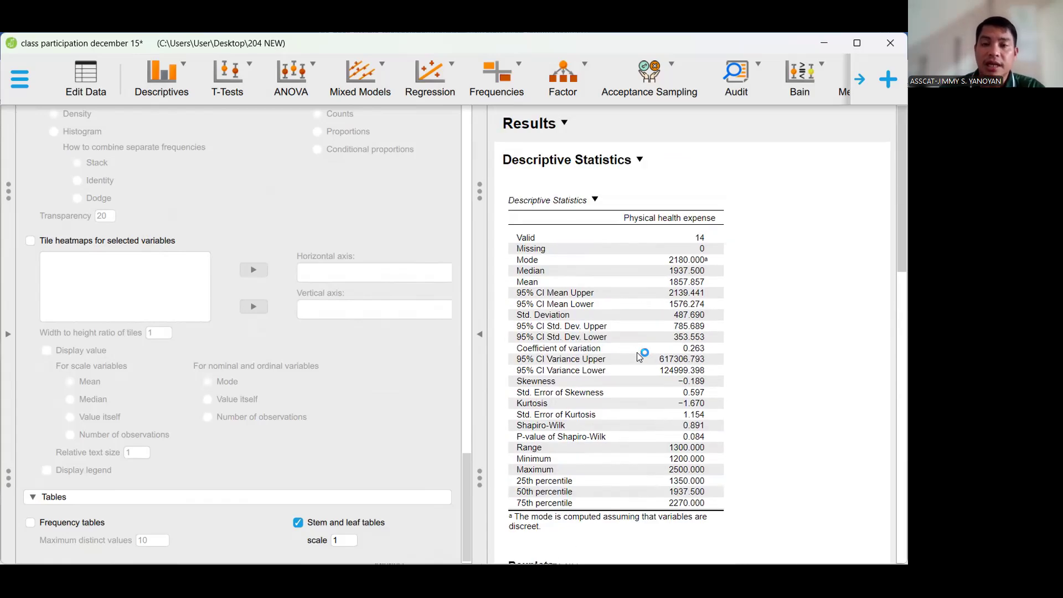